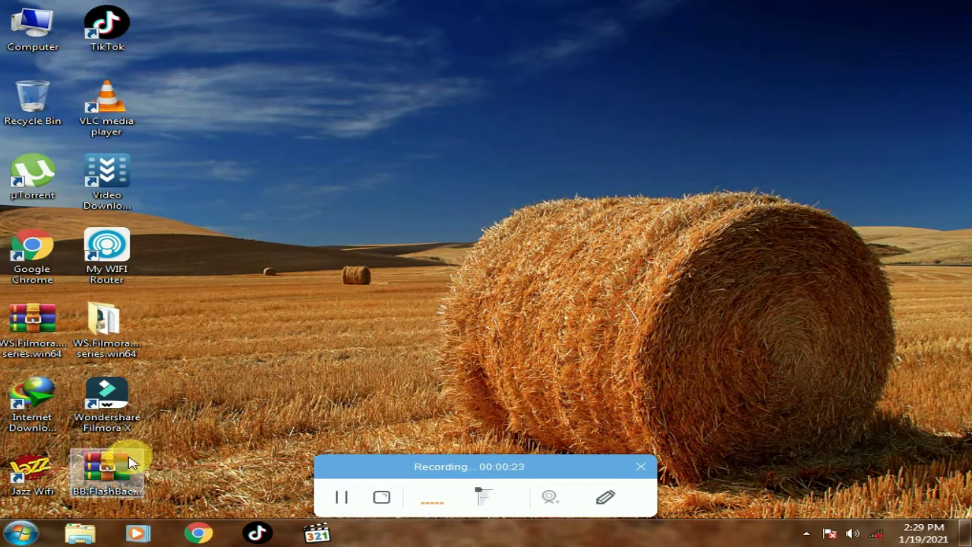
- Extract the BB.FlashBack.Pro.5.44.0.4579 archive on the desktop into a folder of the same name
{"action": "left_click", "coordinate": [128, 461]}
{"action": "left_click", "coordinate": [190, 408]}
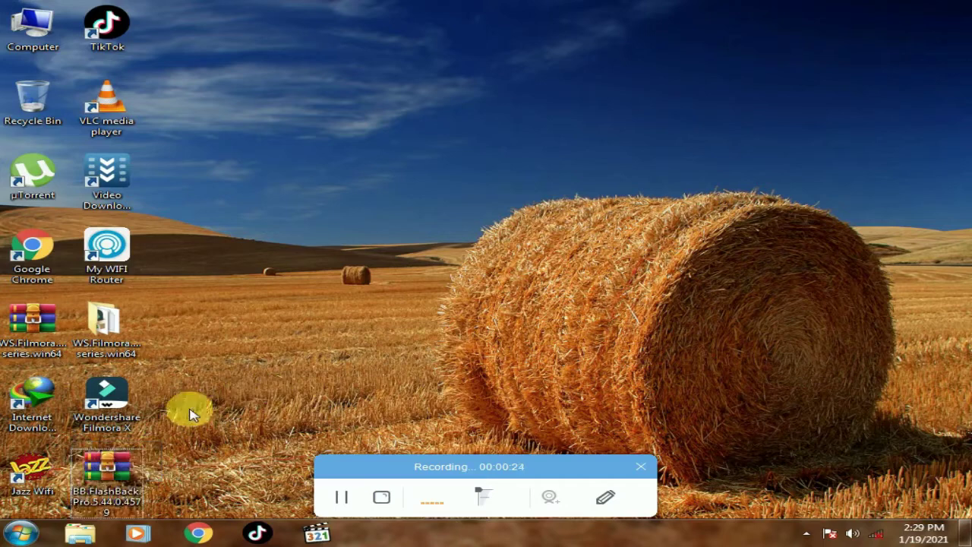
{"action": "right_click", "coordinate": [127, 469]}
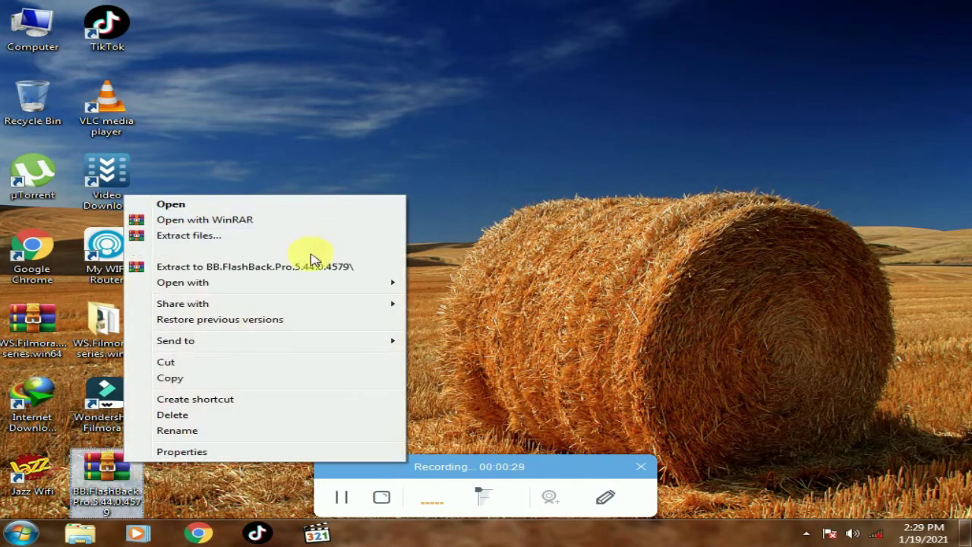
{"action": "left_click", "coordinate": [313, 263]}
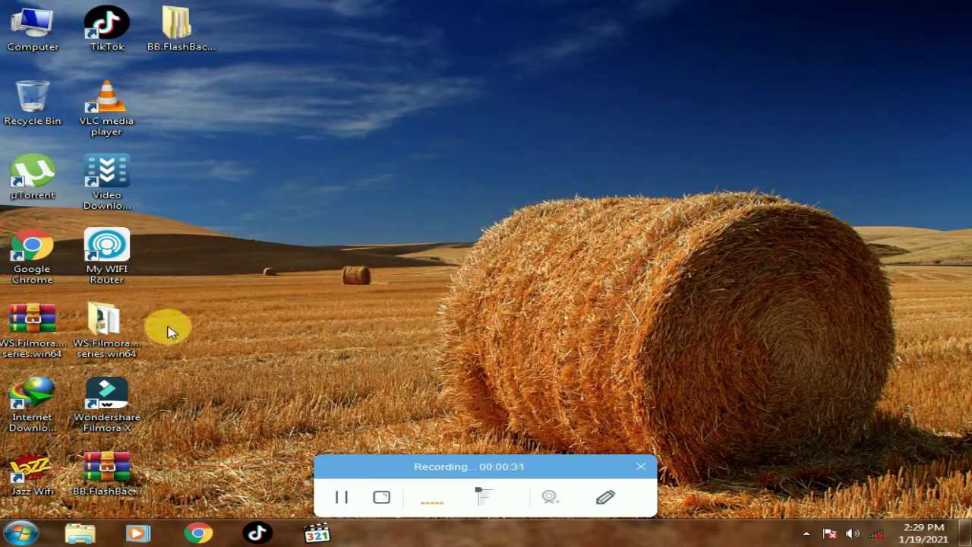
- Open the extracted folder and its nested BB.FlashBack.Pro.5.44.0.4579 folder, and launch the FlashBack Pro 5 installer
{"action": "left_click", "coordinate": [188, 42]}
{"action": "double_click", "coordinate": [188, 41]}
{"action": "double_click", "coordinate": [246, 94]}
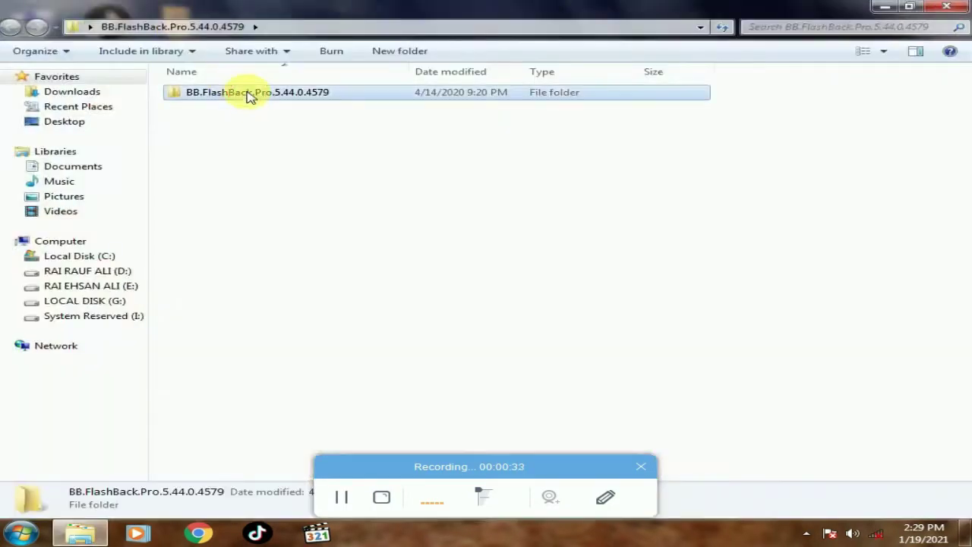
{"action": "left_click", "coordinate": [250, 97]}
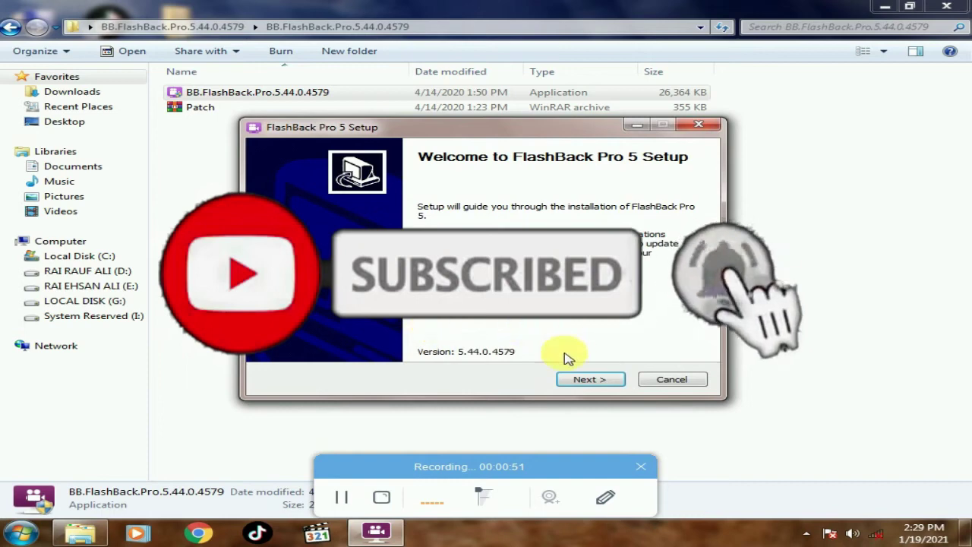
- Accept the license agreement and install FlashBack Pro 5 with desktop and quick launch shortcuts, then finish the setup
{"action": "left_click", "coordinate": [592, 384]}
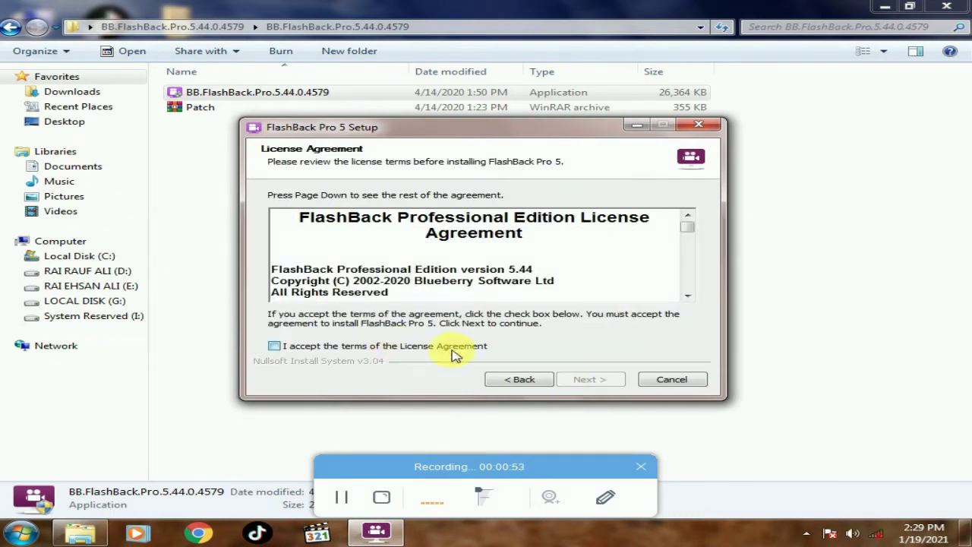
{"action": "left_click", "coordinate": [582, 380]}
{"action": "left_click", "coordinate": [582, 379]}
{"action": "left_click", "coordinate": [582, 380]}
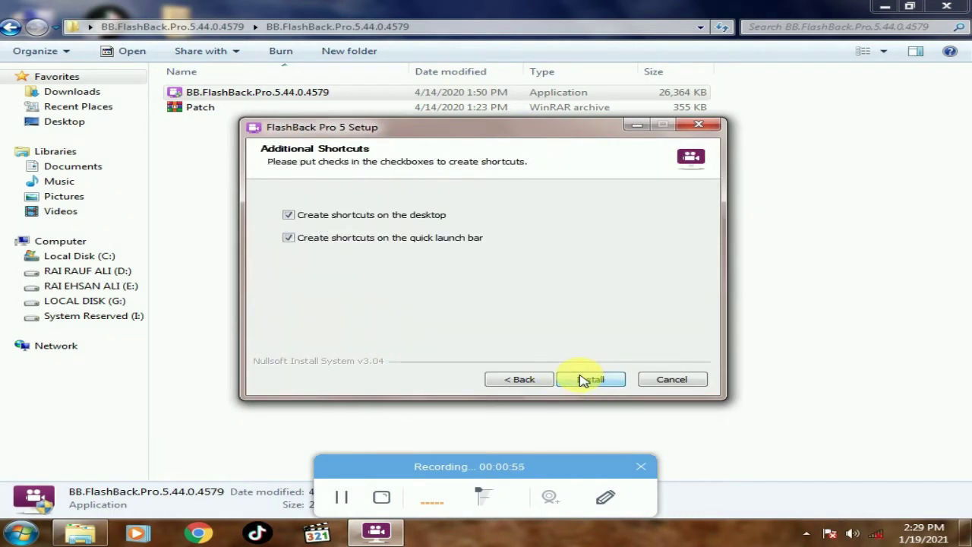
{"action": "left_click", "coordinate": [583, 379]}
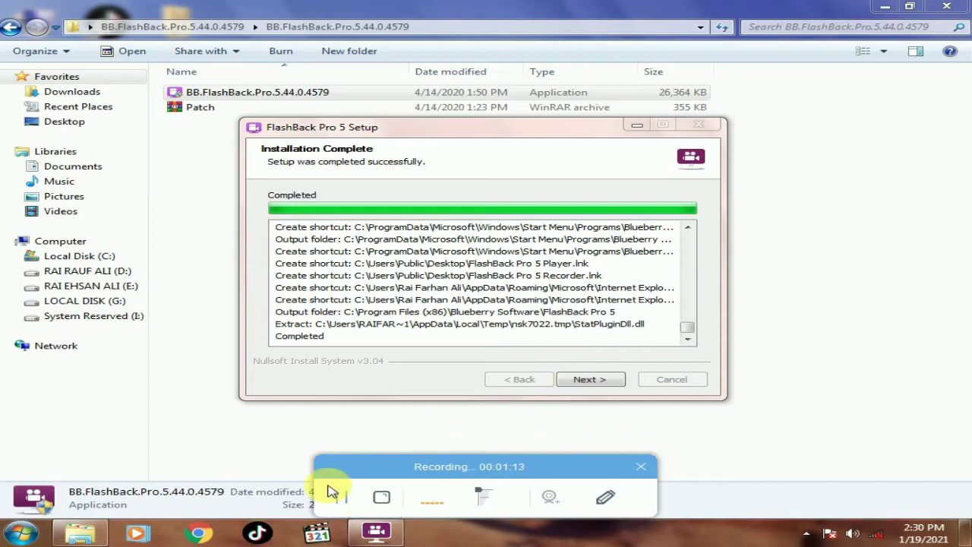
{"action": "left_click", "coordinate": [338, 486]}
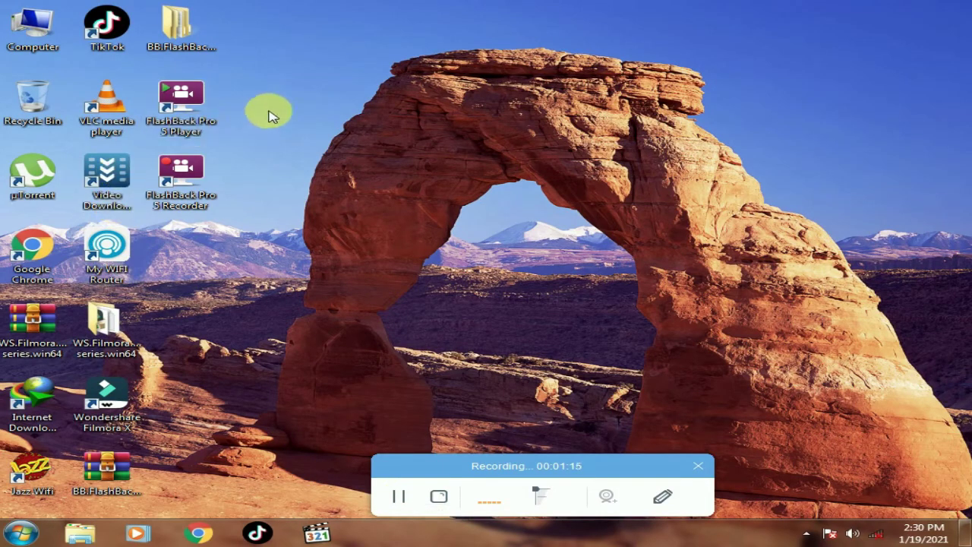
- Launch FlashBack Pro 5 Player to check its licence status, dismiss the licence dialogs and quit the program
{"action": "left_click_drag", "start_coordinate": [297, 82], "coordinate": [243, 182]}
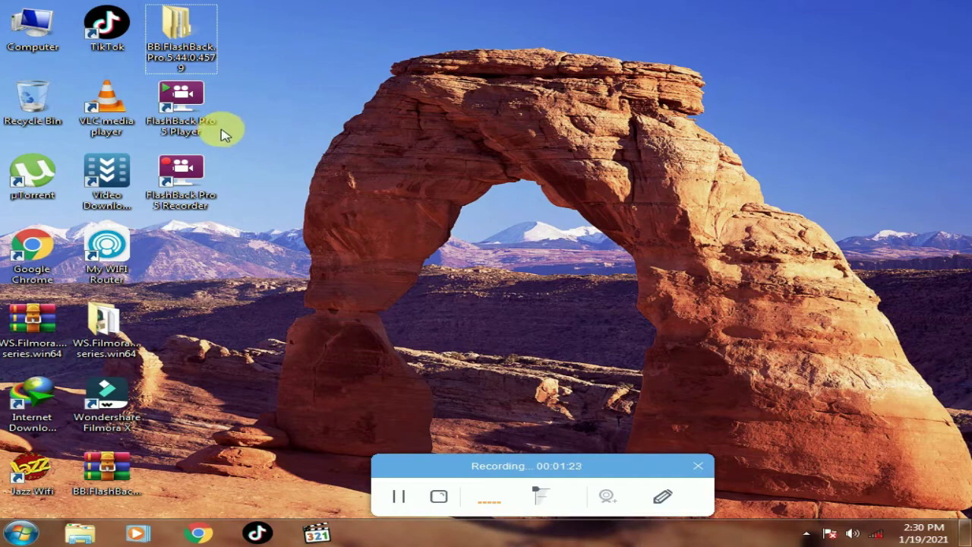
{"action": "left_click", "coordinate": [173, 107]}
{"action": "double_click", "coordinate": [173, 112]}
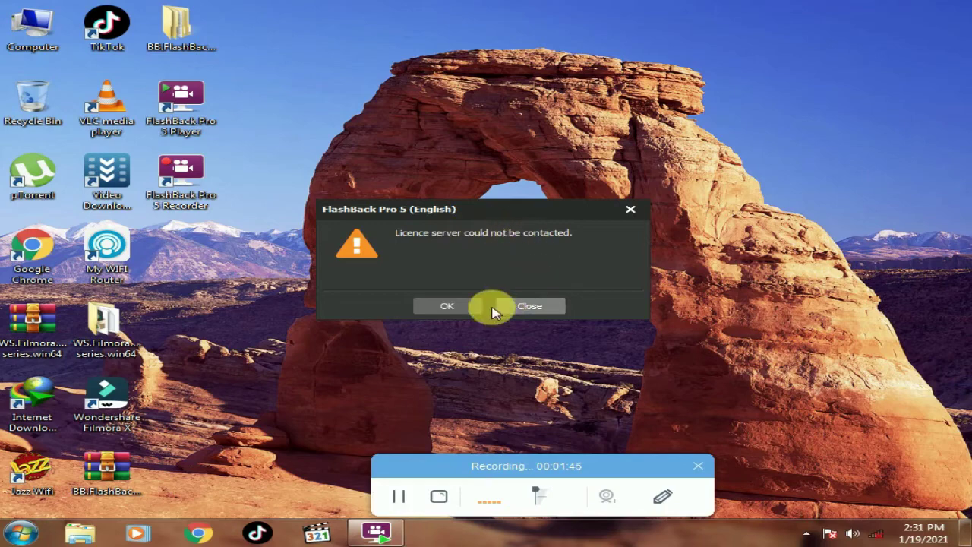
{"action": "left_click", "coordinate": [448, 306]}
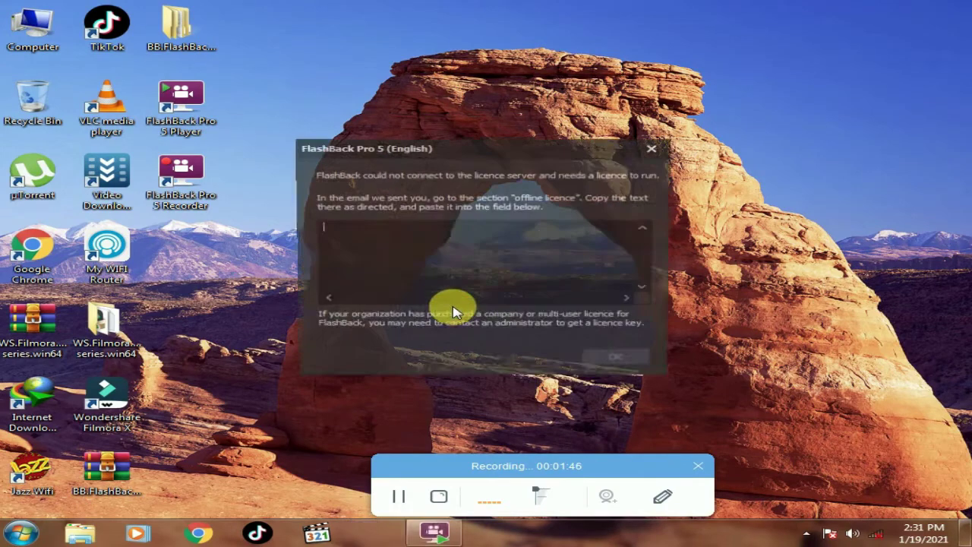
{"action": "left_click", "coordinate": [654, 146]}
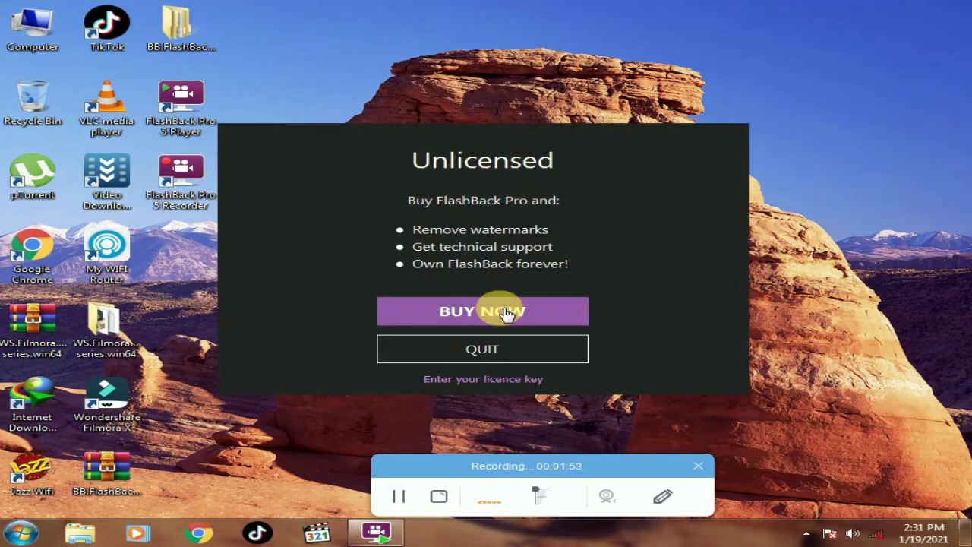
{"action": "left_click", "coordinate": [487, 354]}
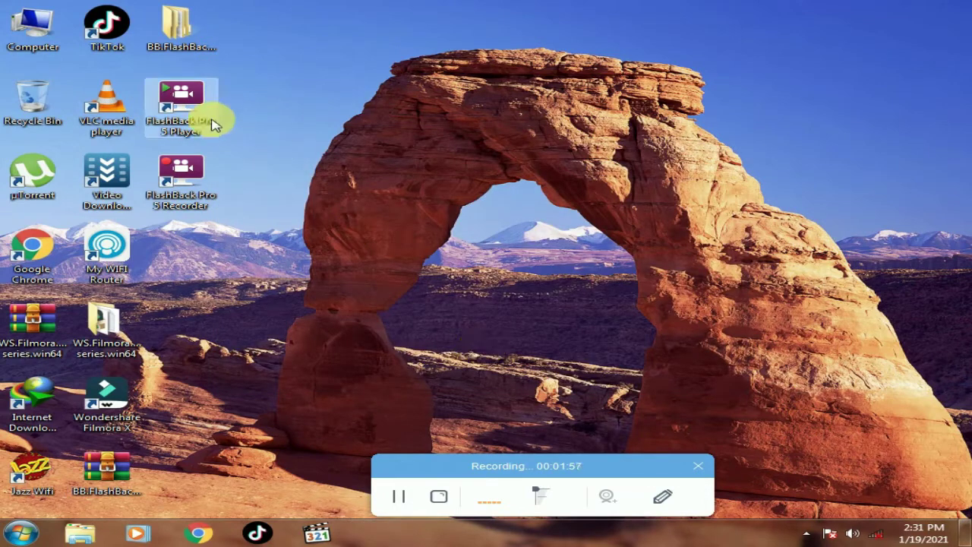
- Open the extracted BB.FlashBack.Pro folder from the desktop and go into its nested folder of the same name
{"action": "left_click_drag", "start_coordinate": [305, 82], "coordinate": [191, 199]}
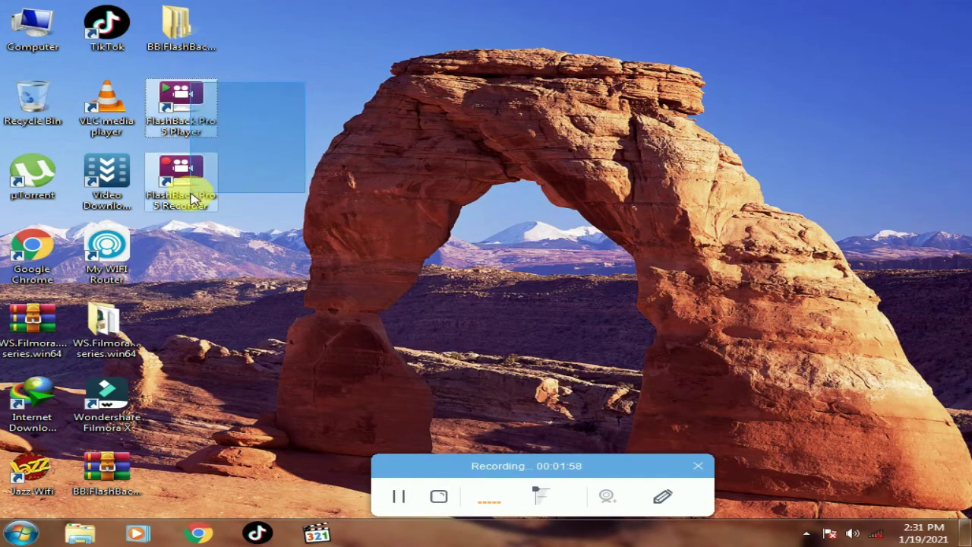
{"action": "left_click", "coordinate": [419, 83]}
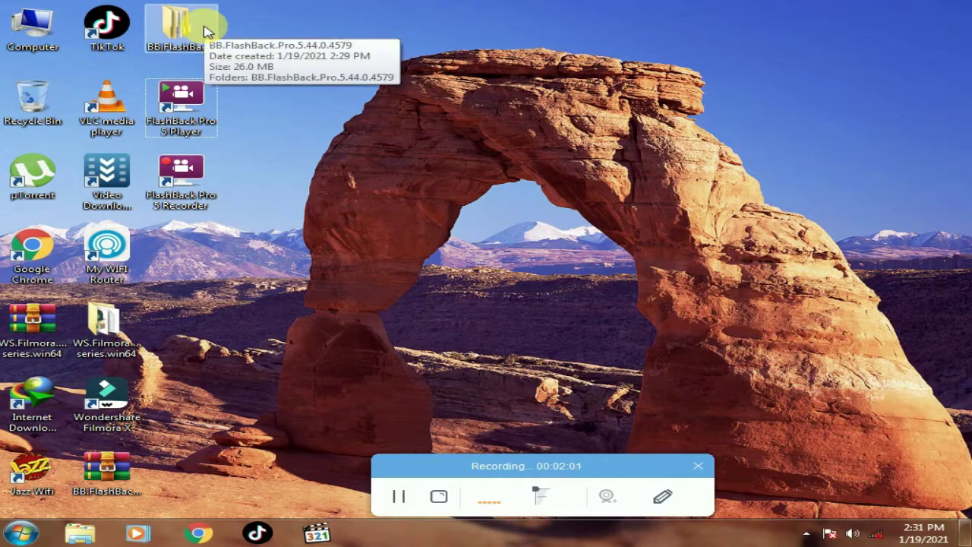
{"action": "double_click", "coordinate": [204, 30]}
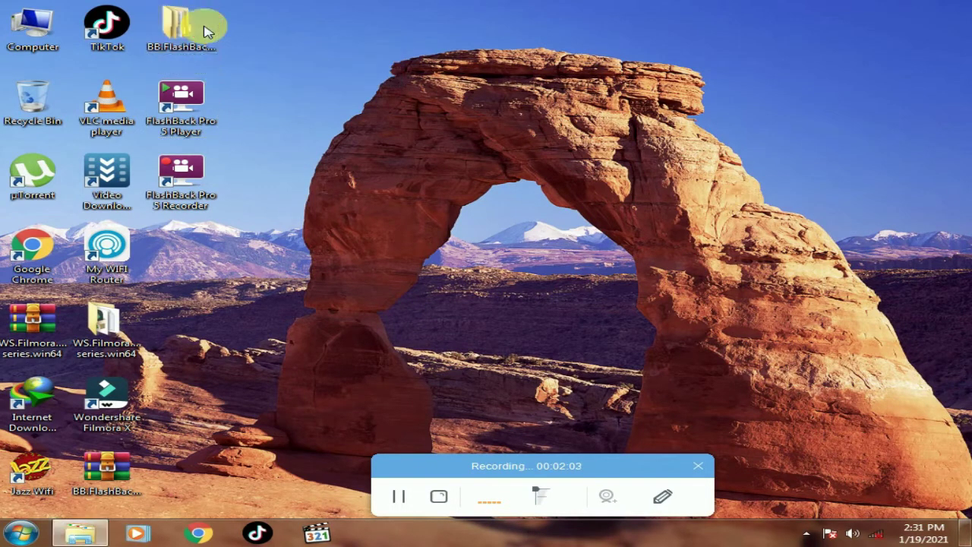
{"action": "double_click", "coordinate": [261, 97]}
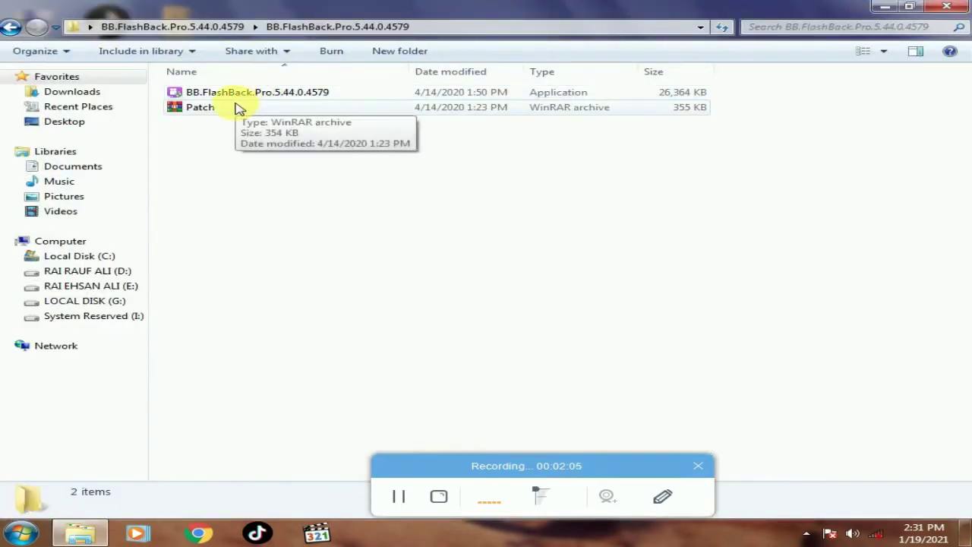
{"action": "double_click", "coordinate": [234, 106]}
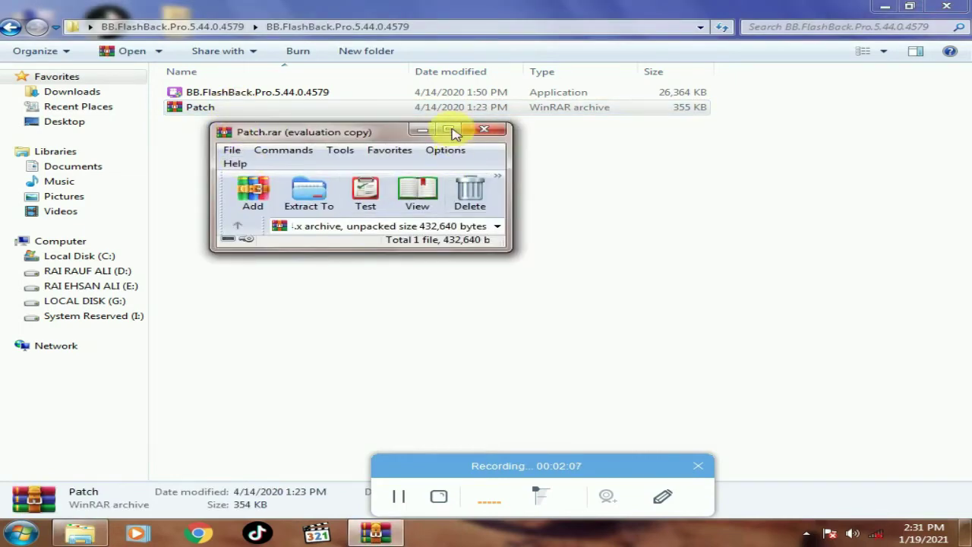
{"action": "left_click", "coordinate": [453, 133]}
{"action": "right_click", "coordinate": [195, 136]}
{"action": "key", "text": "Escape"}
{"action": "key", "text": "Escape"}
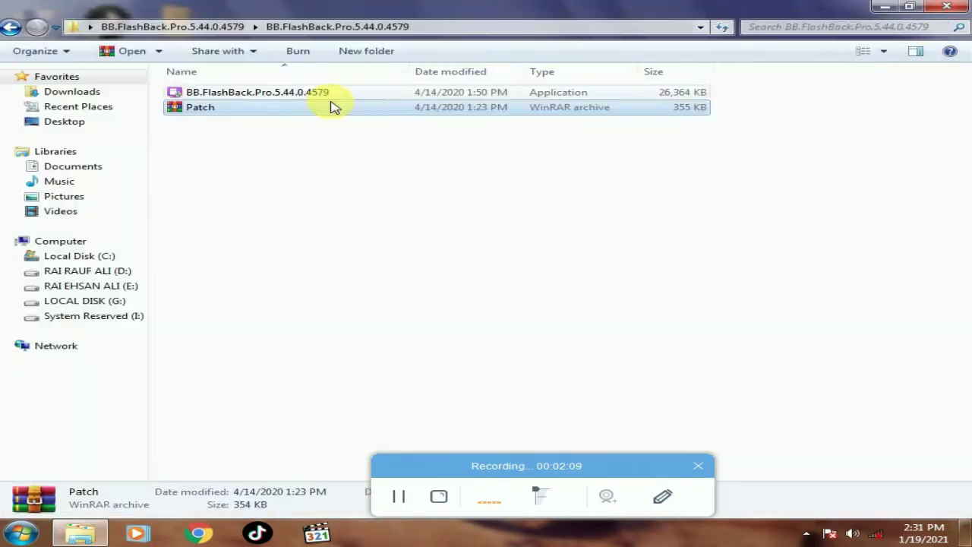
- Extract the Patch archive into its own Patch folder and open that folder
{"action": "right_click", "coordinate": [219, 113]}
{"action": "left_click", "coordinate": [289, 184]}
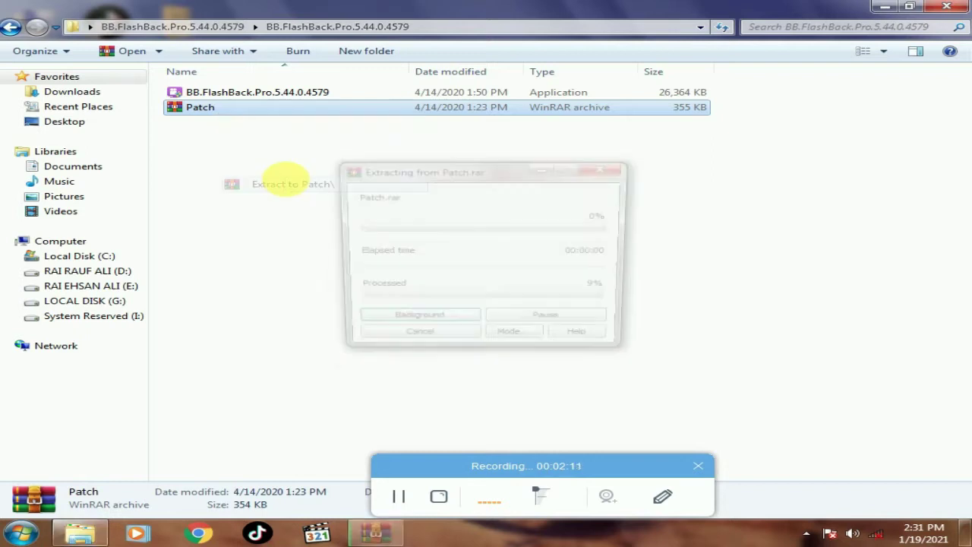
{"action": "double_click", "coordinate": [204, 94]}
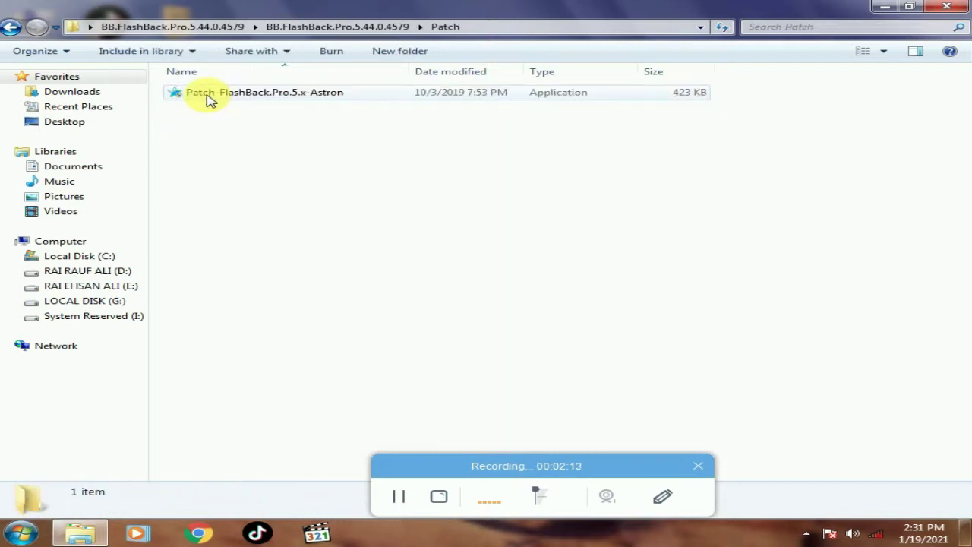
- Run Patch-FlashBack.Pro.5.x-Astron as administrator, start patching and agree to search for the missing file
{"action": "right_click", "coordinate": [210, 100]}
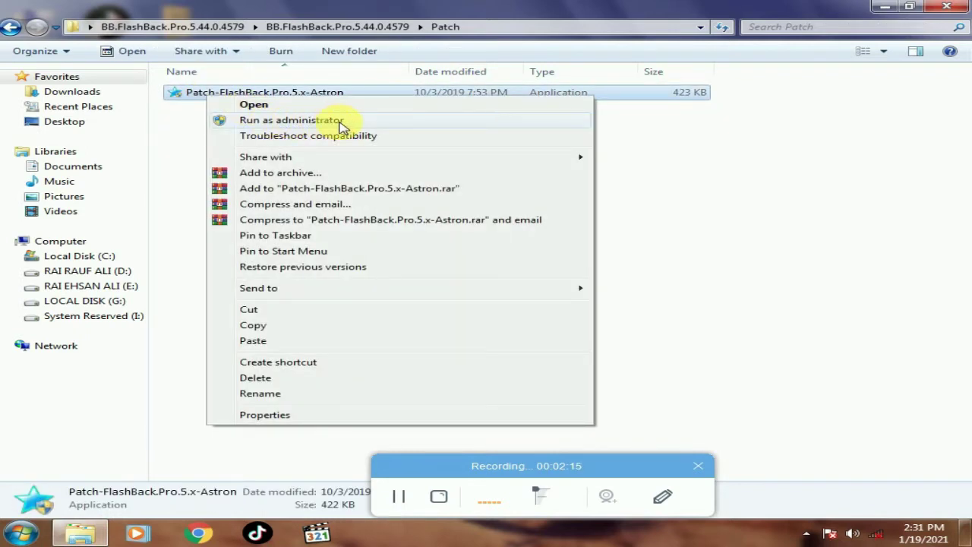
{"action": "left_click", "coordinate": [340, 124]}
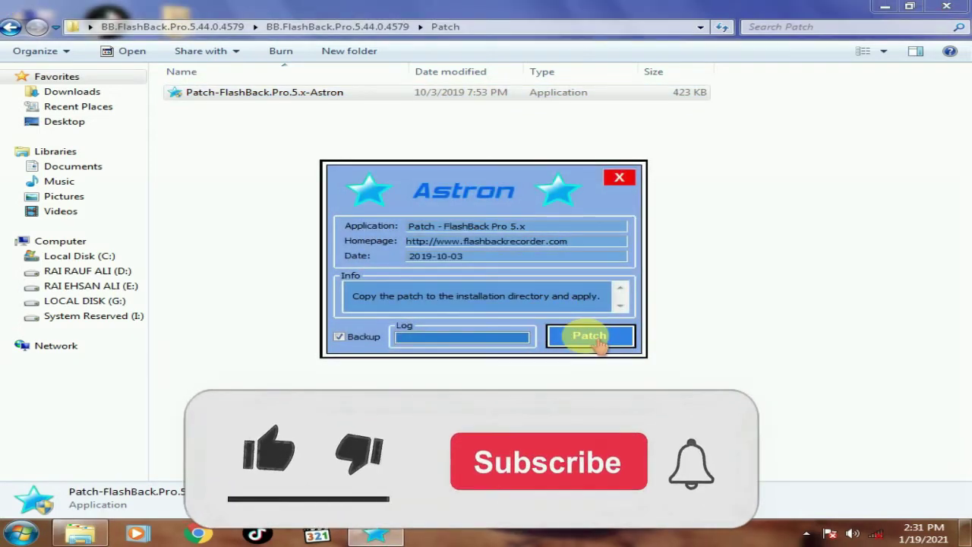
{"action": "left_click", "coordinate": [588, 340]}
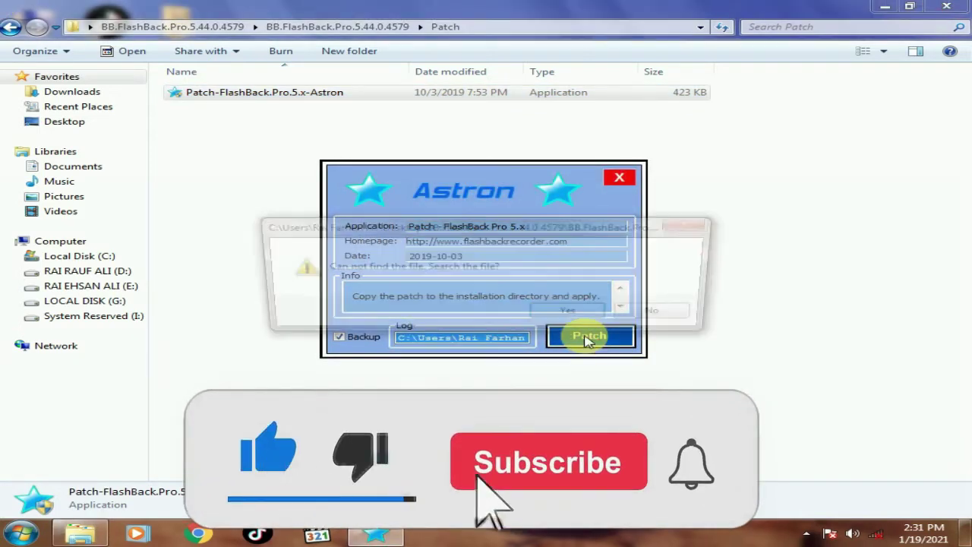
{"action": "left_click", "coordinate": [575, 315]}
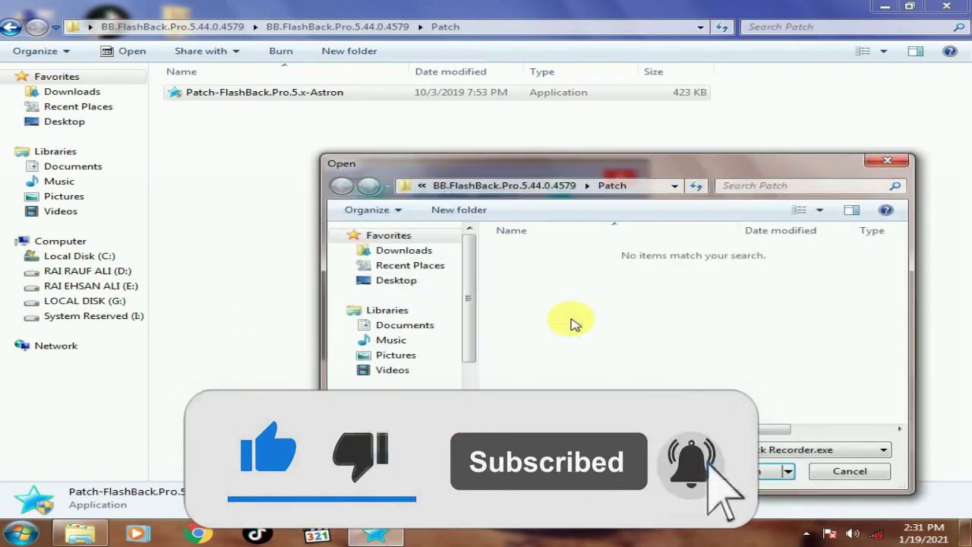
- Choose FlashBack Recorder in Program Files (x86)\Blueberry Software\FlashBack Pro 5 on Local Disk (C:) as the file to patch
{"action": "scroll", "coordinate": [456, 342], "scroll_direction": "down", "scroll_amount": 2}
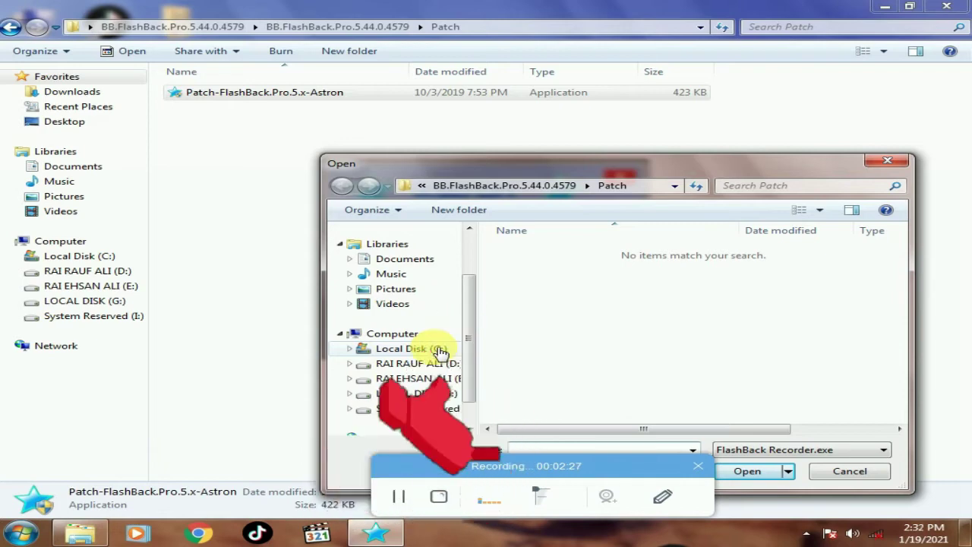
{"action": "left_click", "coordinate": [441, 351]}
{"action": "double_click", "coordinate": [583, 286]}
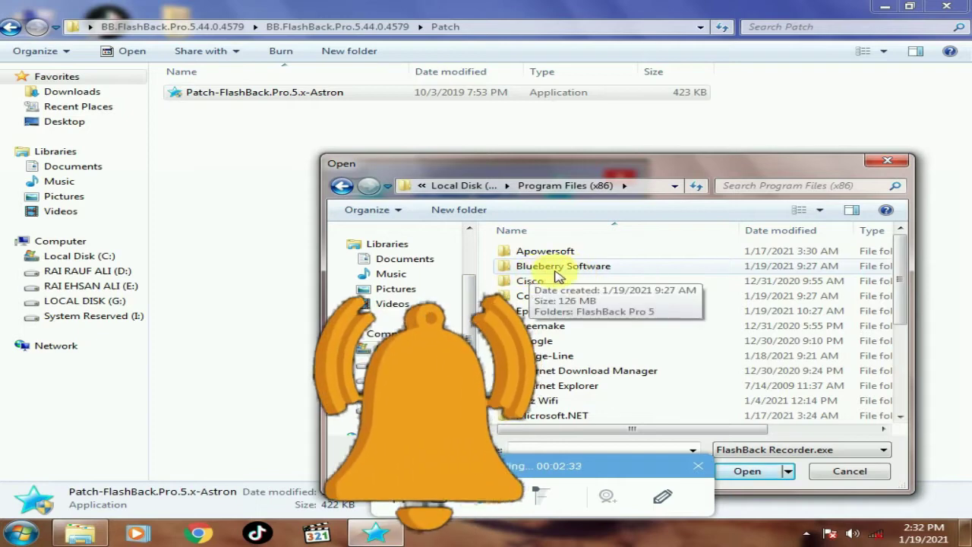
{"action": "double_click", "coordinate": [582, 267]}
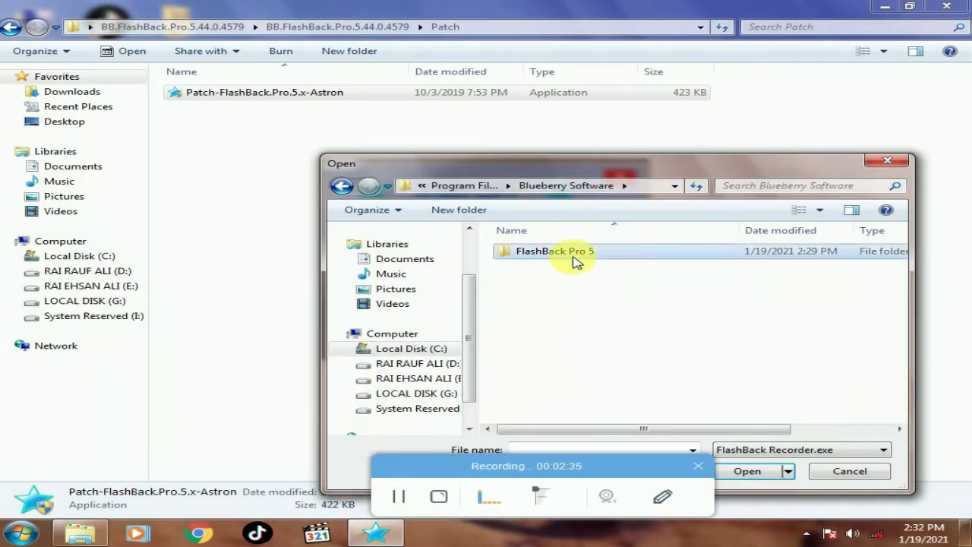
{"action": "double_click", "coordinate": [575, 256]}
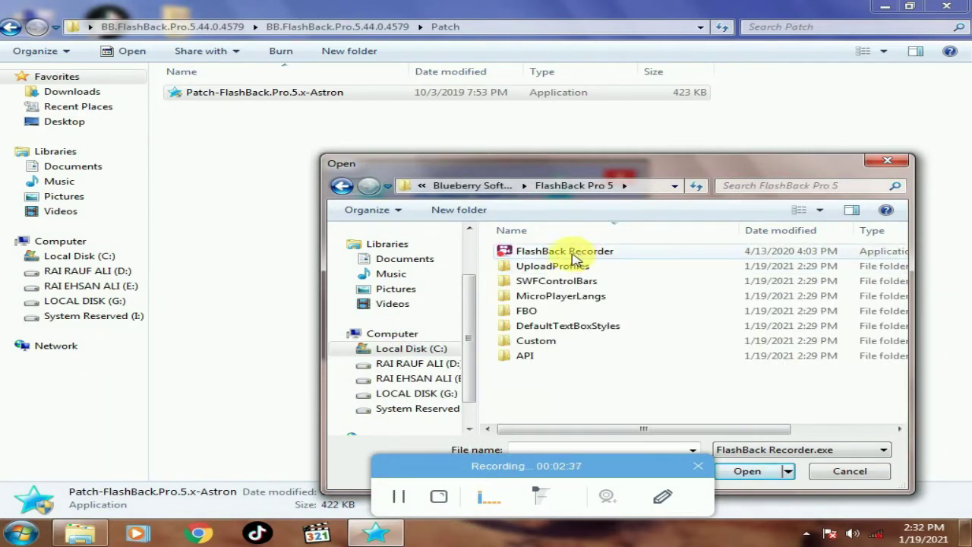
{"action": "left_click", "coordinate": [615, 260]}
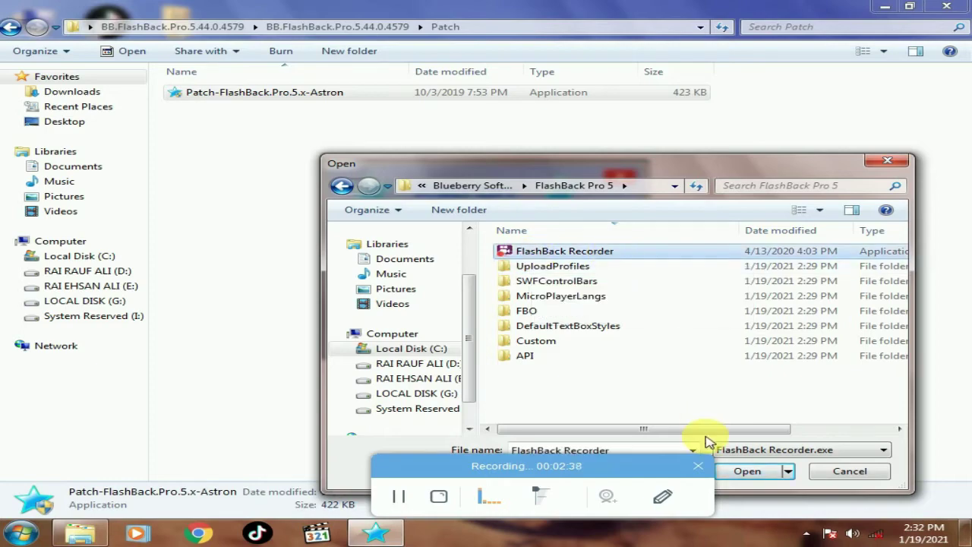
{"action": "left_click", "coordinate": [749, 472]}
- Agree to search for the second file, choose FlashBack Player as the file to patch, and close the patcher
{"action": "left_click", "coordinate": [566, 315]}
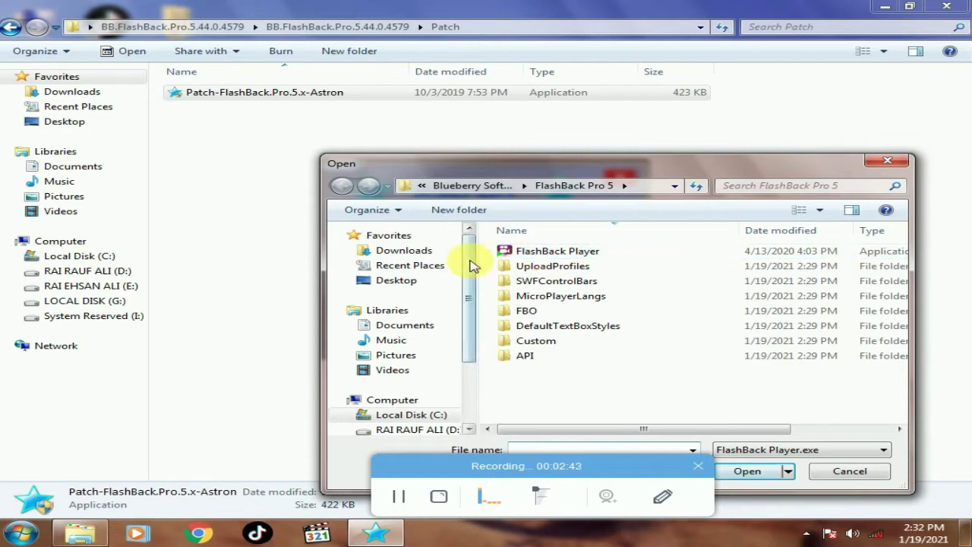
{"action": "left_click", "coordinate": [558, 257]}
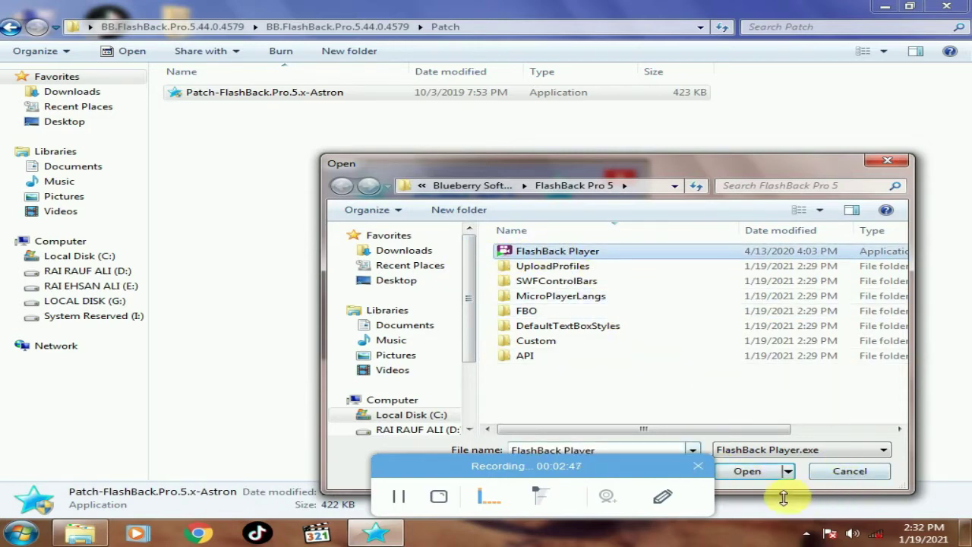
{"action": "left_click", "coordinate": [748, 472]}
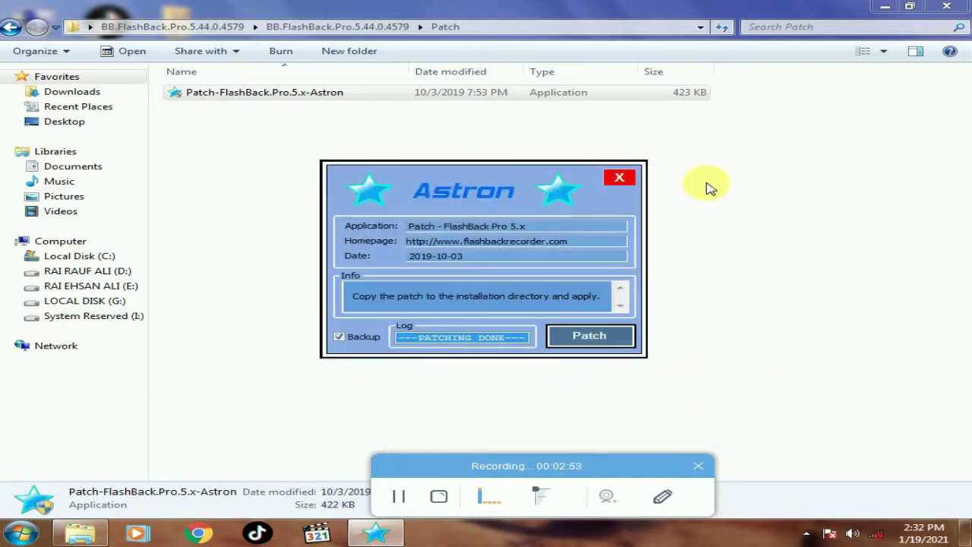
{"action": "left_click", "coordinate": [619, 178]}
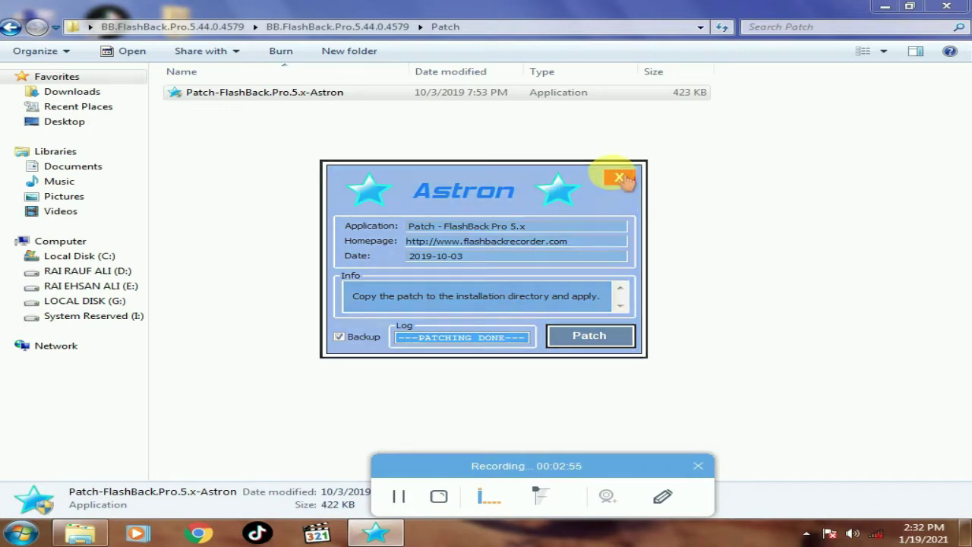
- Return to the desktop, launch FlashBack Pro 5 Player and dismiss its Welcome window
{"action": "key", "text": "super+d"}
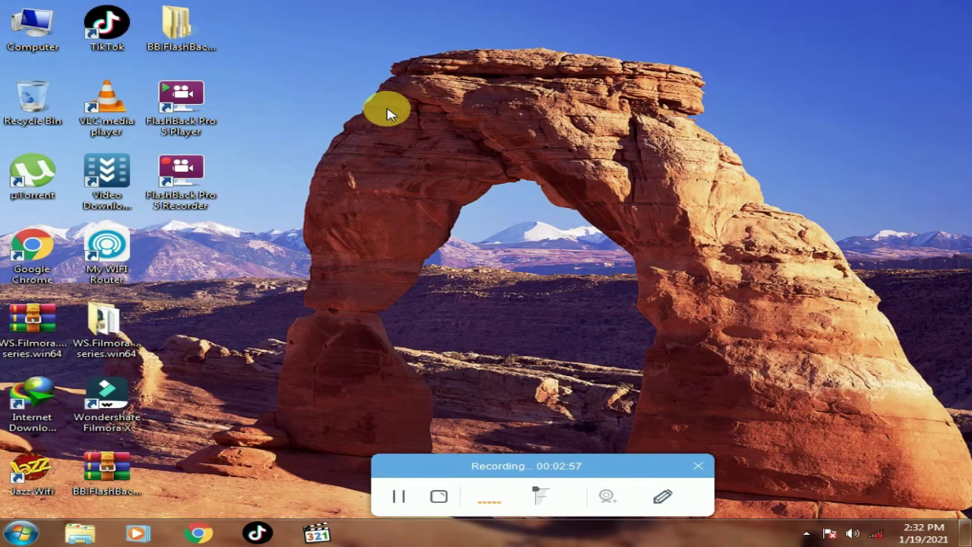
{"action": "left_click", "coordinate": [181, 136]}
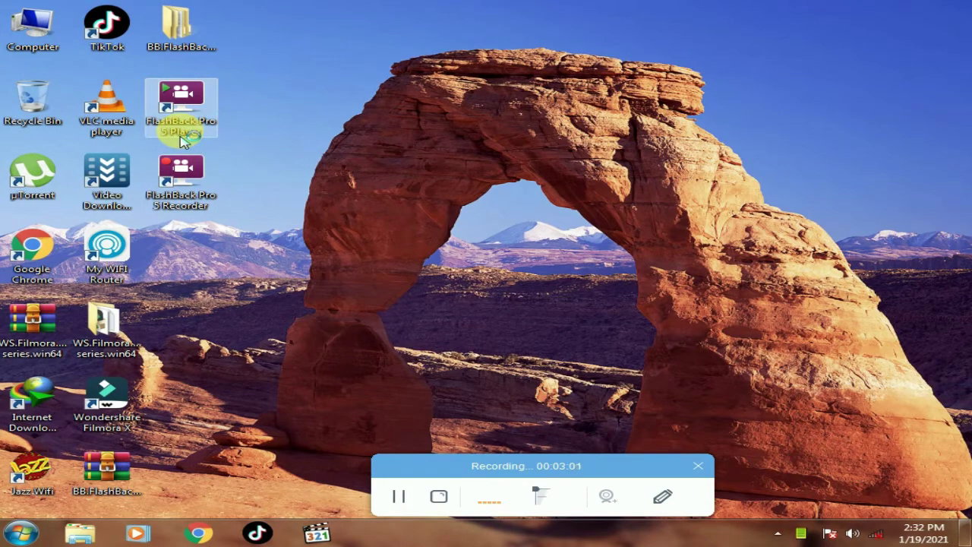
{"action": "double_click", "coordinate": [182, 141]}
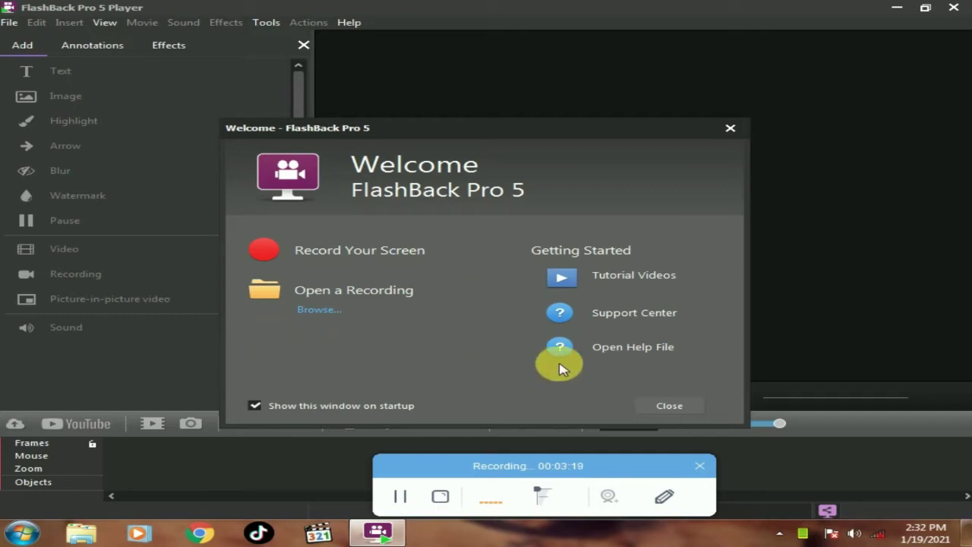
{"action": "left_click", "coordinate": [658, 407]}
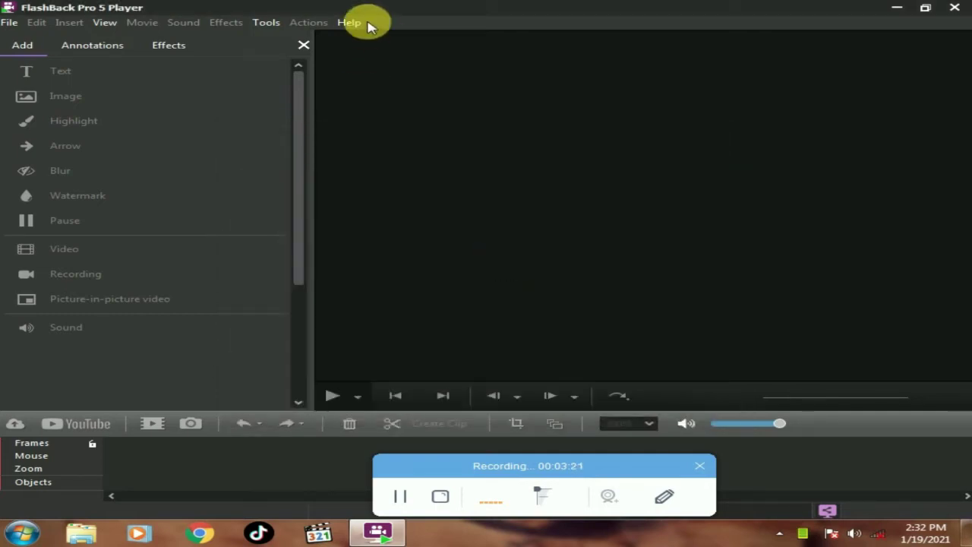
- Check the version and licence type in the About information of FlashBack Pro 5 Player and close it
{"action": "left_click", "coordinate": [351, 22]}
{"action": "left_click", "coordinate": [380, 121]}
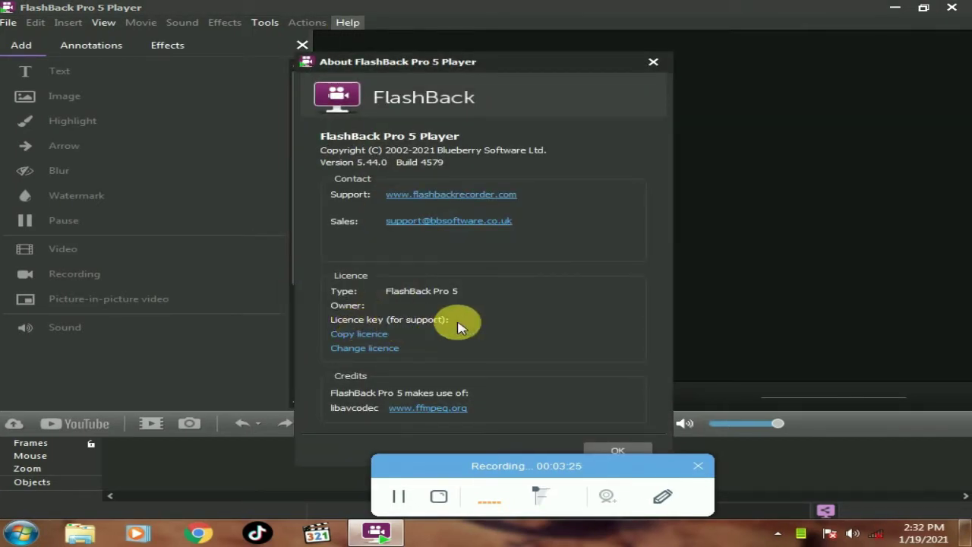
{"action": "left_click", "coordinate": [617, 448]}
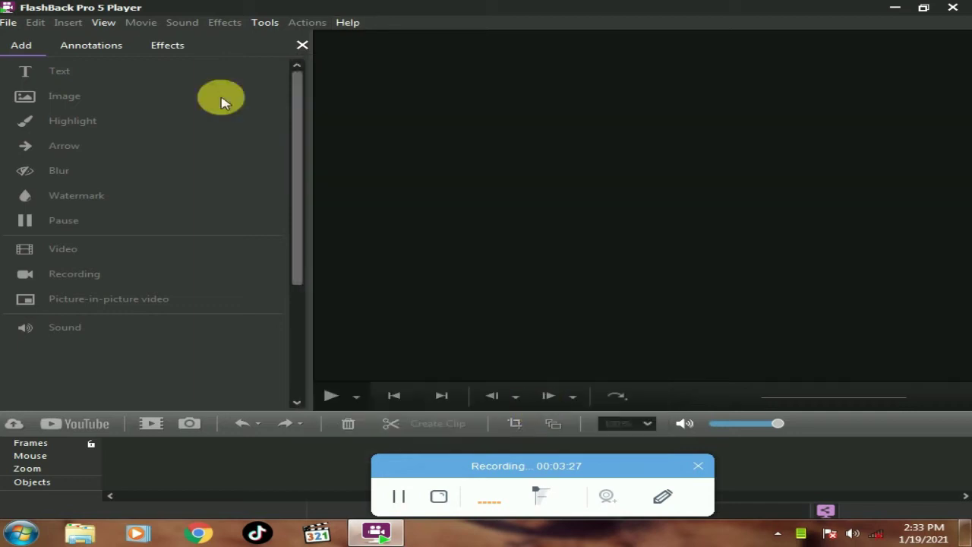
- Browse the Desktop for a FlashBack movie file to open, and cancel without opening one
{"action": "left_click", "coordinate": [8, 22]}
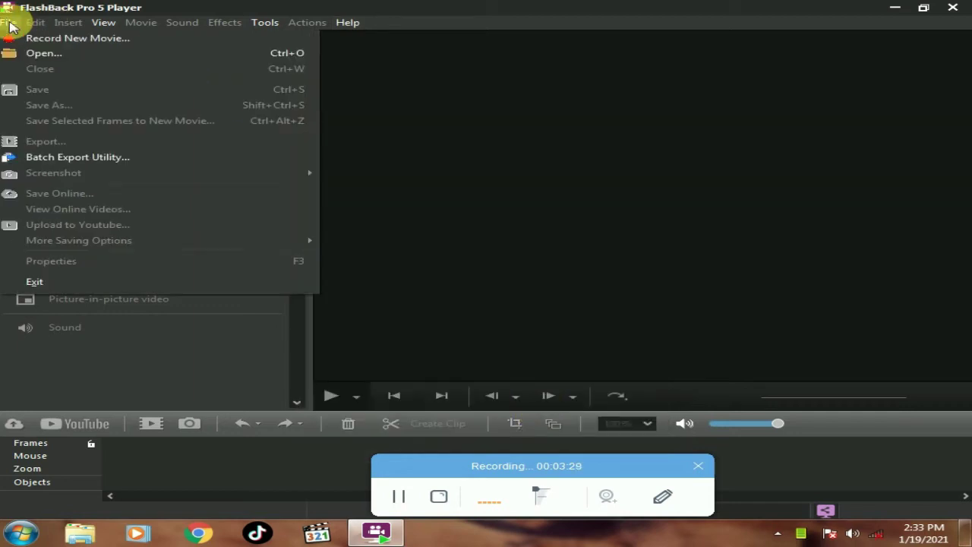
{"action": "left_click", "coordinate": [43, 54]}
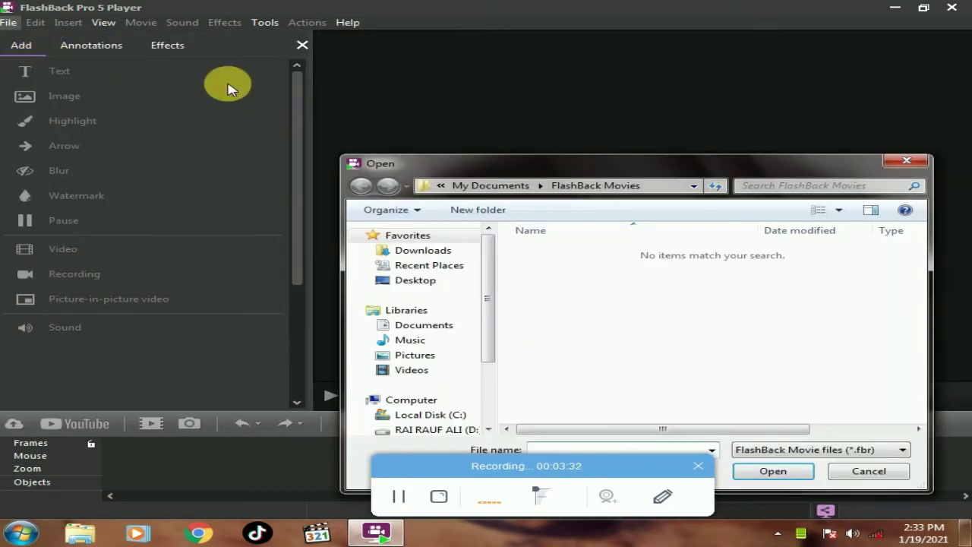
{"action": "left_click", "coordinate": [410, 280]}
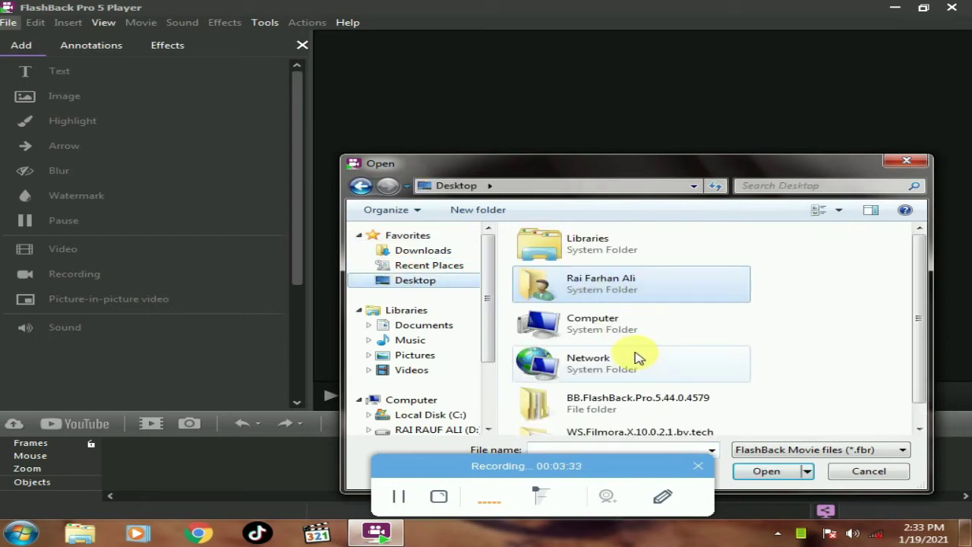
{"action": "scroll", "coordinate": [684, 342], "scroll_direction": "down", "scroll_amount": 2}
{"action": "scroll", "coordinate": [930, 312], "scroll_direction": "down", "scroll_amount": 1}
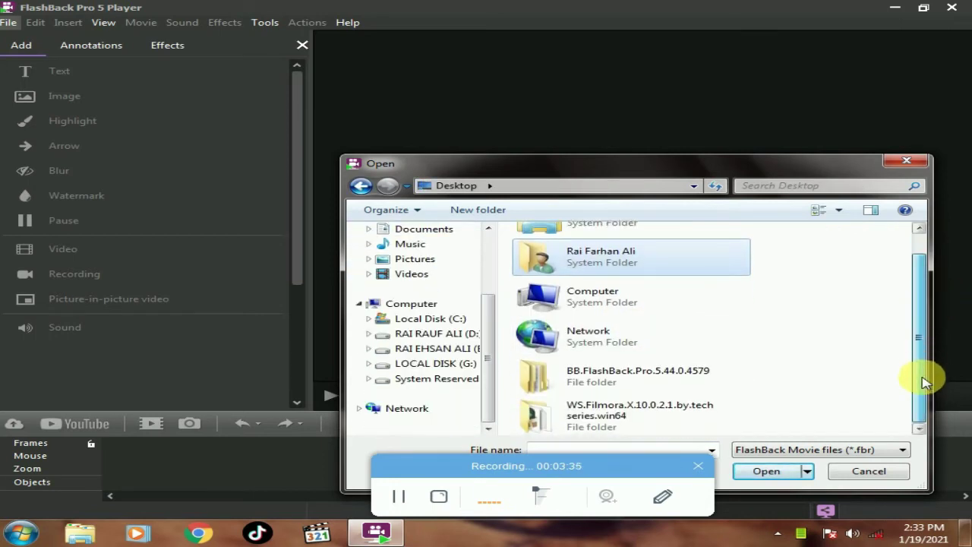
{"action": "left_click", "coordinate": [880, 472]}
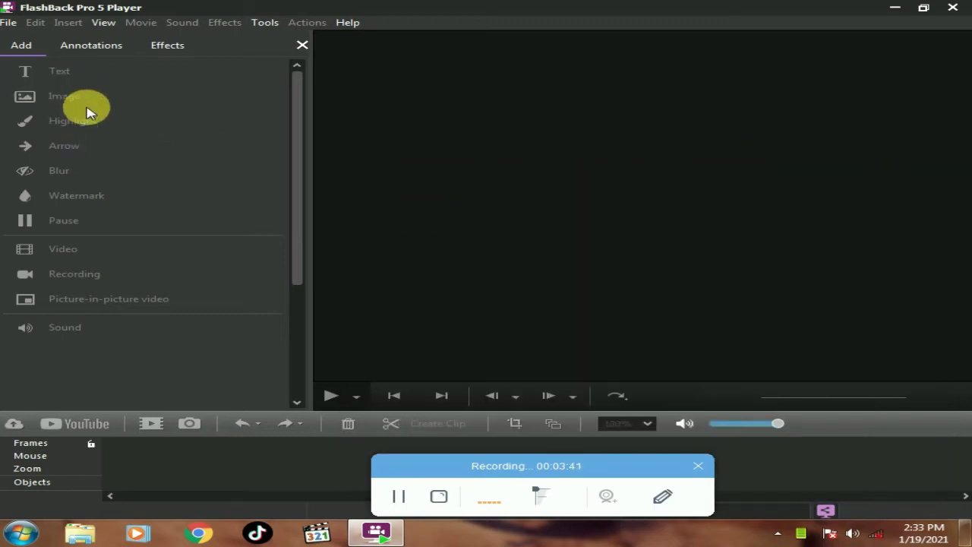
- Look through the available annotation textboxes and images and the list of movie effects
{"action": "left_click", "coordinate": [98, 44]}
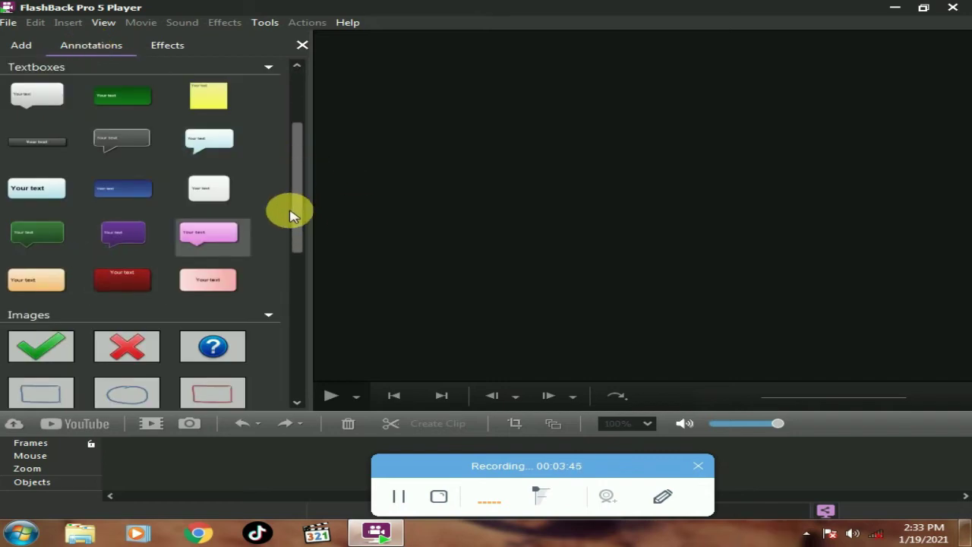
{"action": "left_click", "coordinate": [168, 46]}
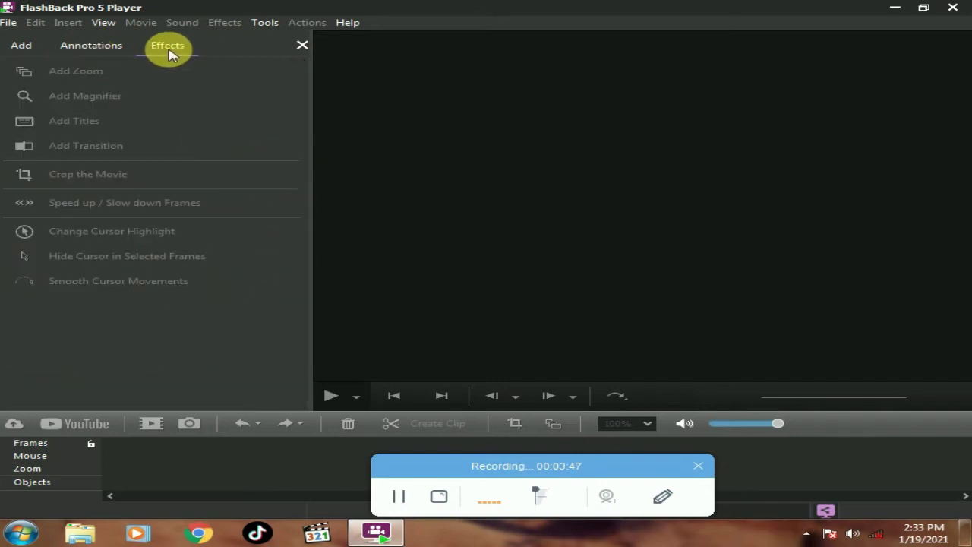
{"action": "left_click", "coordinate": [91, 46]}
- Open FlashBack Pro 5 Recorder from the Player by choosing to record a new movie
{"action": "left_click", "coordinate": [9, 22]}
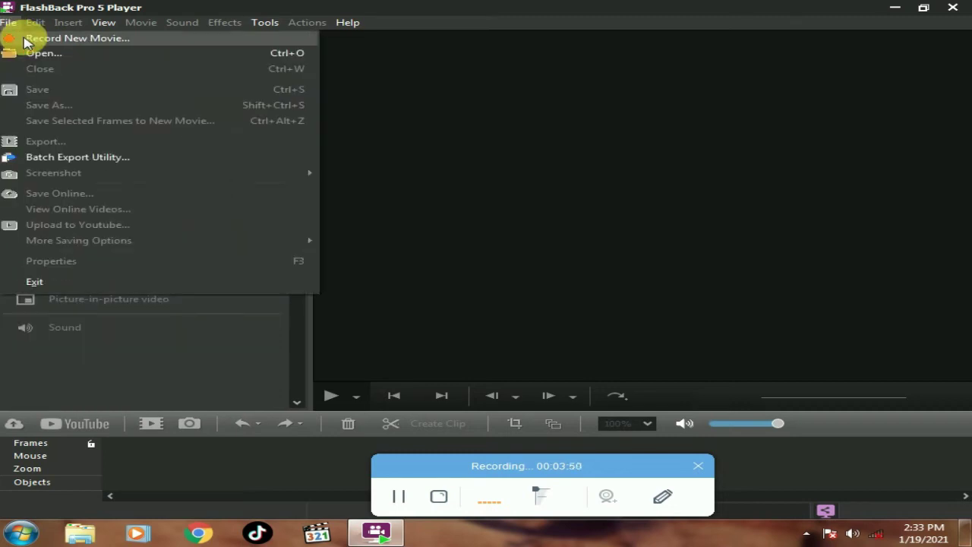
{"action": "left_click", "coordinate": [23, 45]}
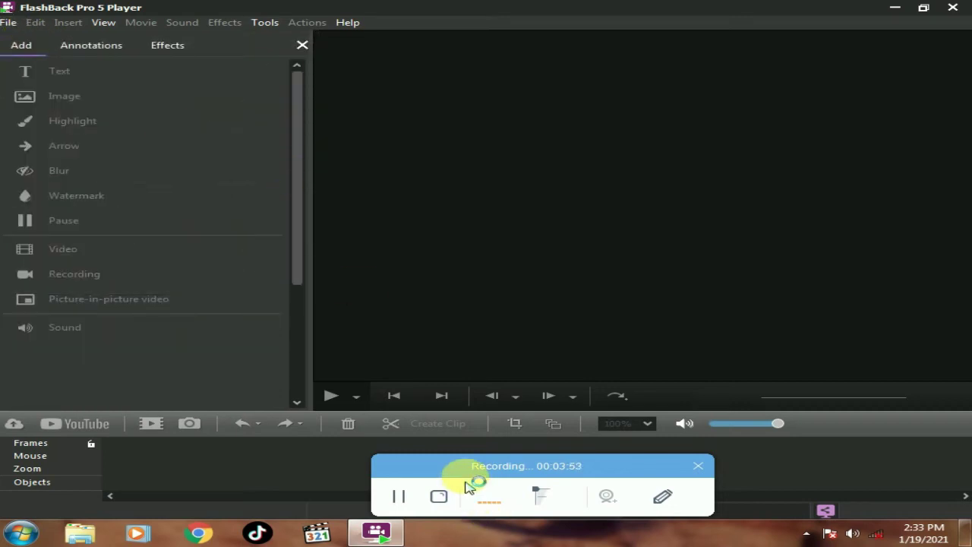
{"action": "left_click_drag", "start_coordinate": [467, 482], "coordinate": [483, 437]}
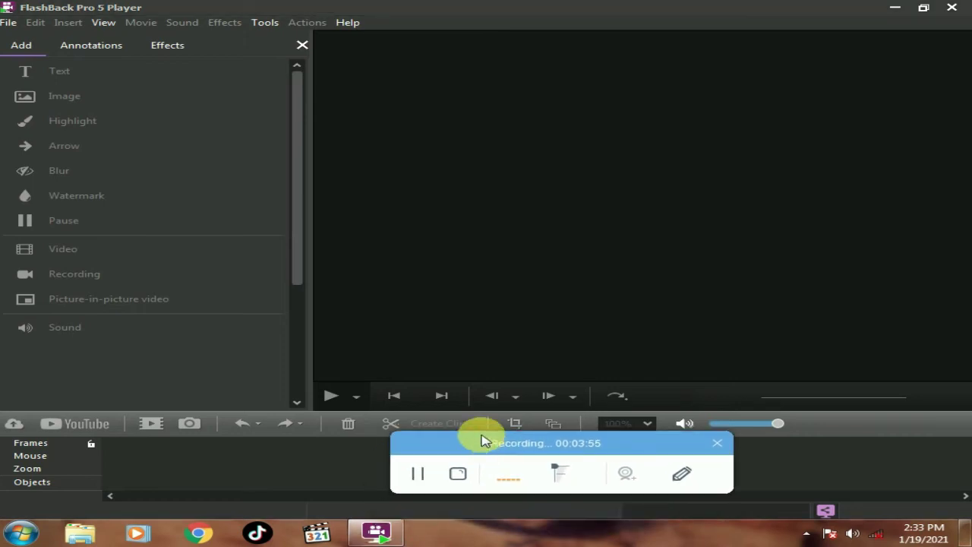
{"action": "left_click", "coordinate": [418, 474]}
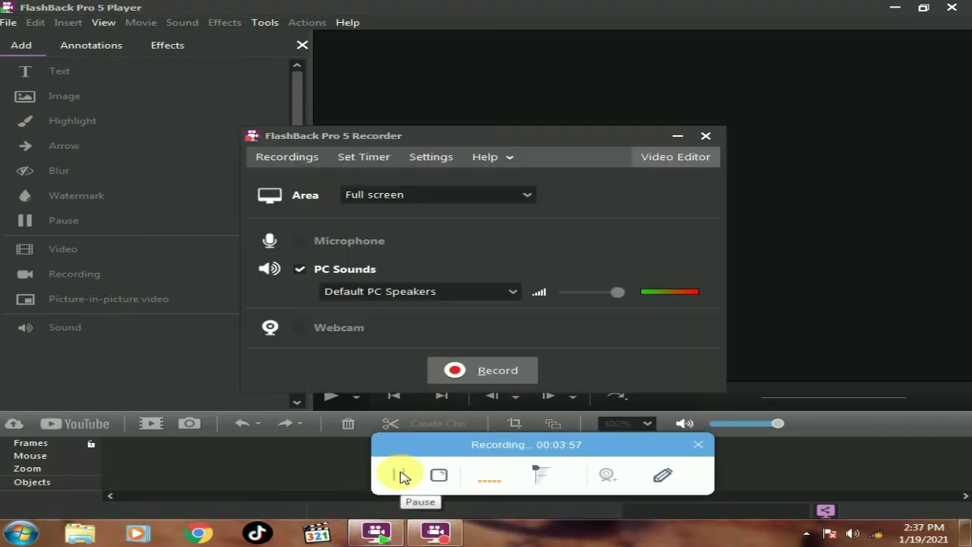